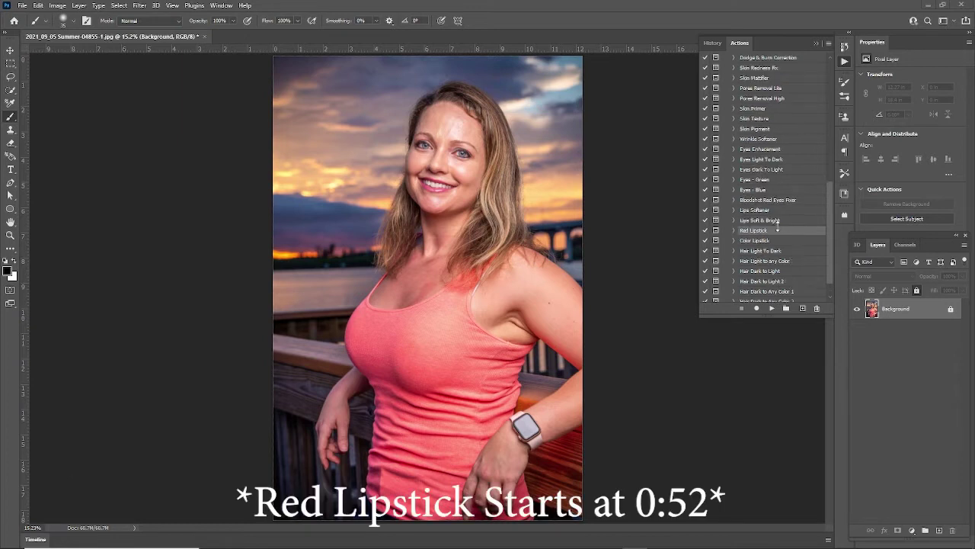
Run the Red Lipstick action from the PLP Photo Retouching Pack on the portrait and continue past its message.
{"action": "scroll", "coordinate": [777, 225], "scroll_direction": "up", "scroll_amount": 4}
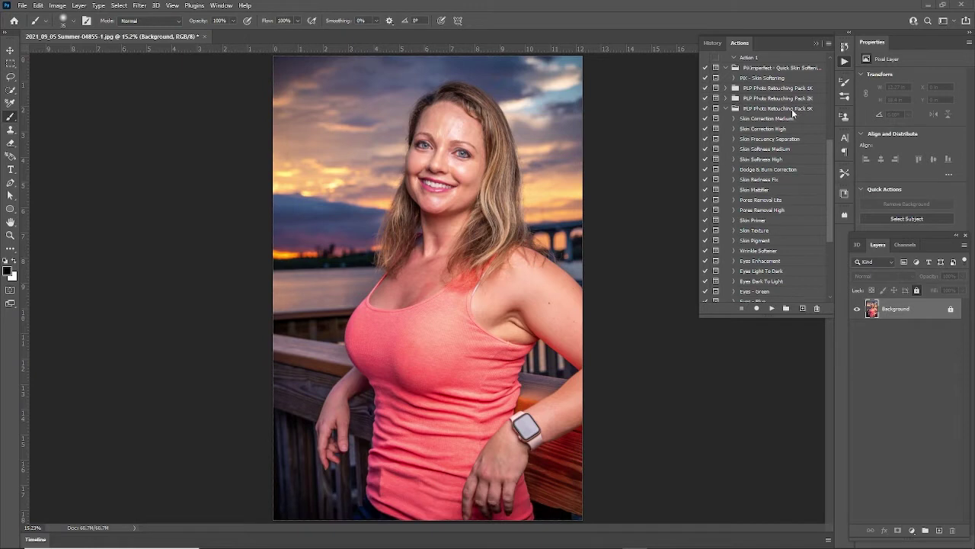
{"action": "scroll", "coordinate": [797, 118], "scroll_direction": "down", "scroll_amount": 3}
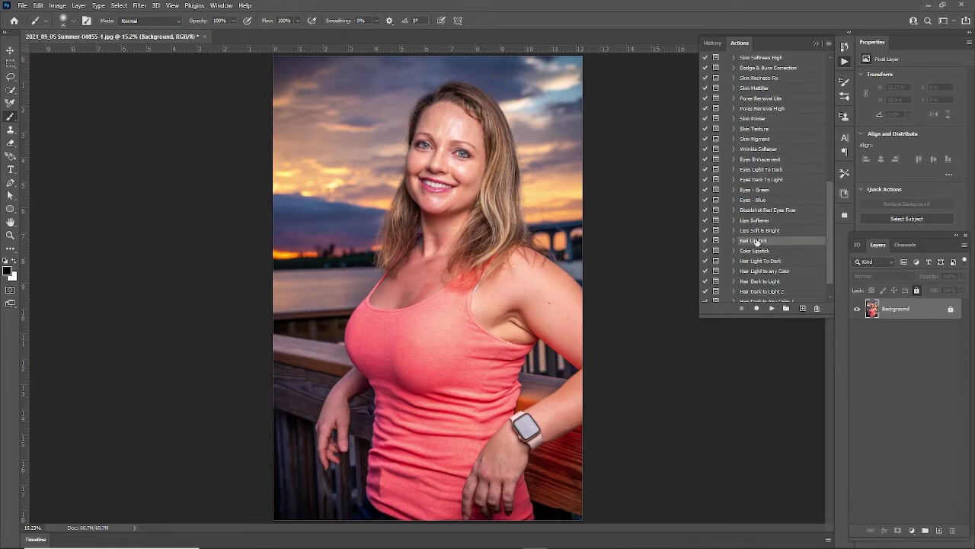
{"action": "left_click", "coordinate": [770, 308]}
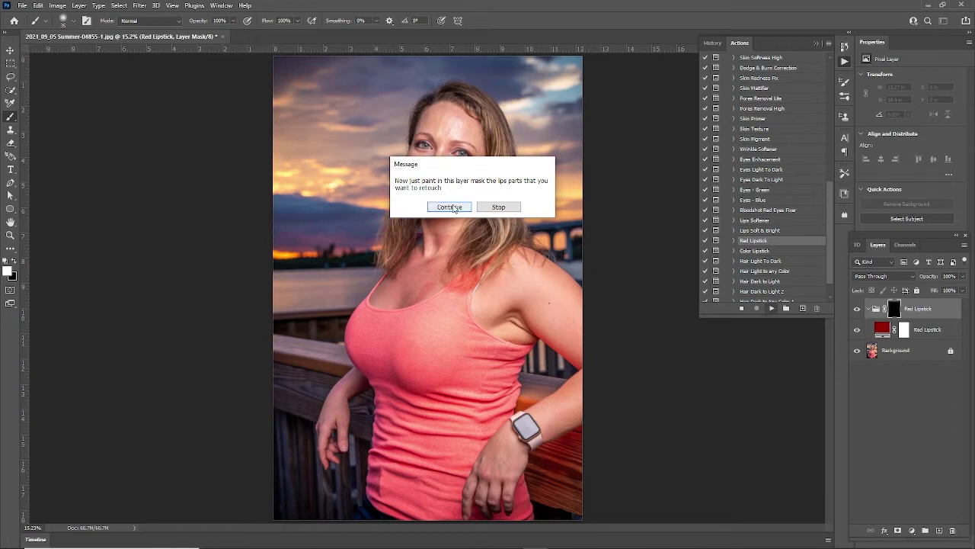
{"action": "left_click", "coordinate": [443, 207]}
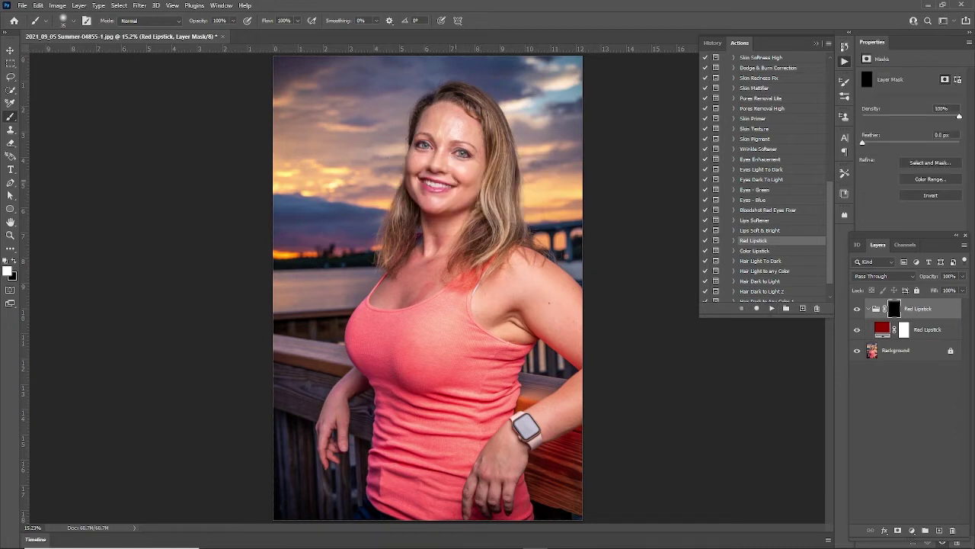
Paint the lower lip with white on the Red Lipstick group mask to reveal the red colour.
{"action": "scroll", "coordinate": [455, 172], "scroll_direction": "up", "scroll_amount": 10}
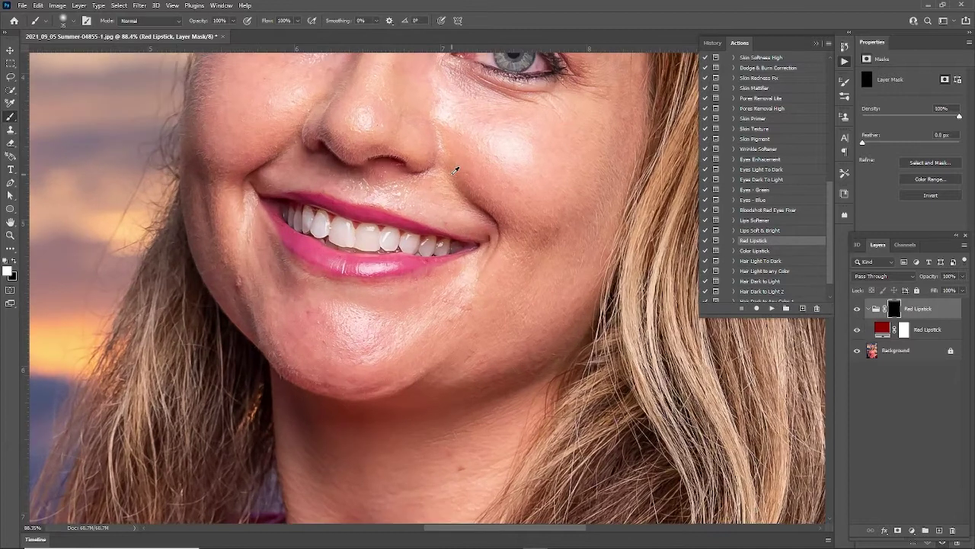
{"action": "left_click_drag", "start_coordinate": [380, 173], "coordinate": [409, 245]}
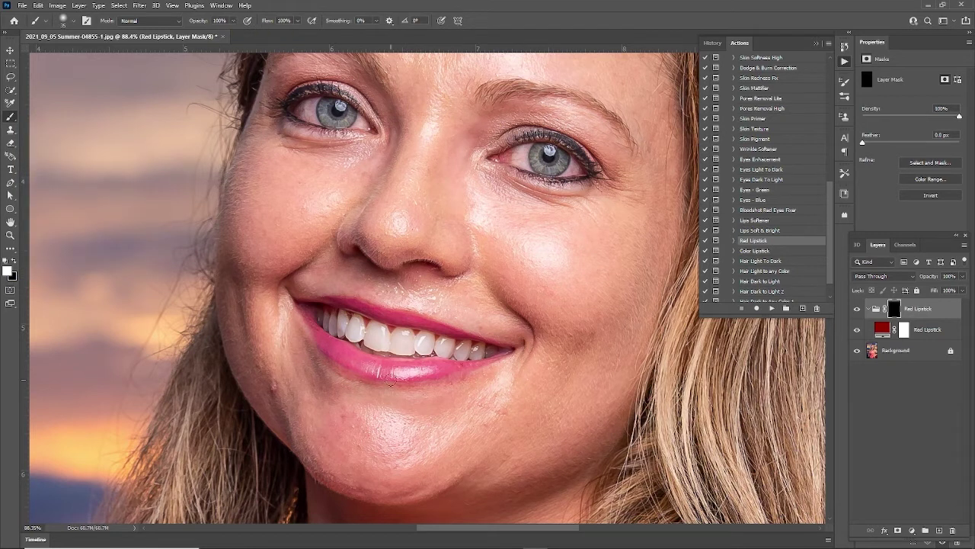
{"action": "mouse_move", "coordinate": [400, 373]}
{"action": "left_mouse_down"}
{"action": "mouse_move", "coordinate": [375, 372]}
{"action": "mouse_move", "coordinate": [404, 373]}
{"action": "mouse_move", "coordinate": [324, 346]}
{"action": "mouse_move", "coordinate": [354, 354]}
{"action": "mouse_move", "coordinate": [312, 332]}
{"action": "mouse_move", "coordinate": [301, 313]}
{"action": "mouse_move", "coordinate": [381, 373]}
{"action": "mouse_move", "coordinate": [354, 370]}
{"action": "mouse_move", "coordinate": [432, 374]}
{"action": "mouse_move", "coordinate": [430, 365]}
{"action": "mouse_move", "coordinate": [396, 364]}
{"action": "mouse_move", "coordinate": [415, 371]}
{"action": "left_mouse_up"}
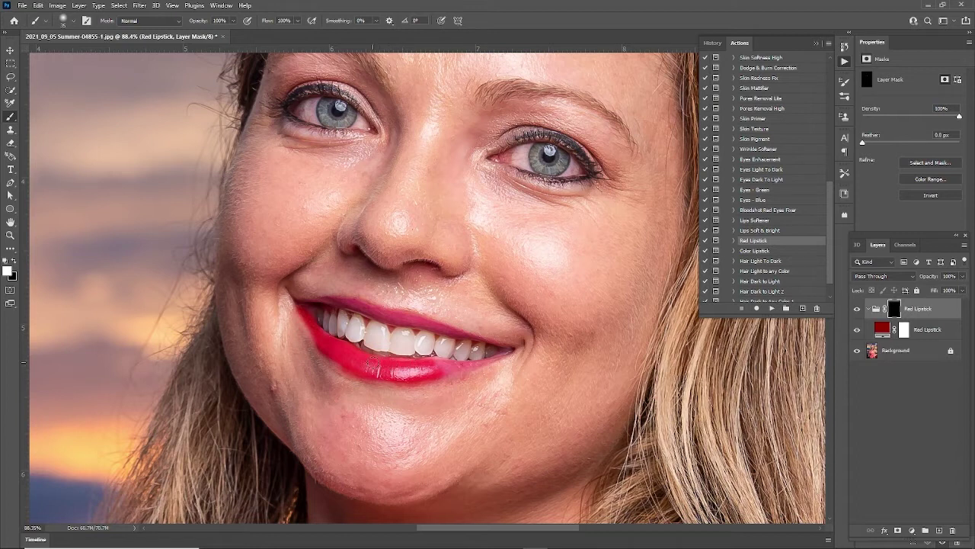
{"action": "left_click_drag", "start_coordinate": [436, 367], "coordinate": [466, 365]}
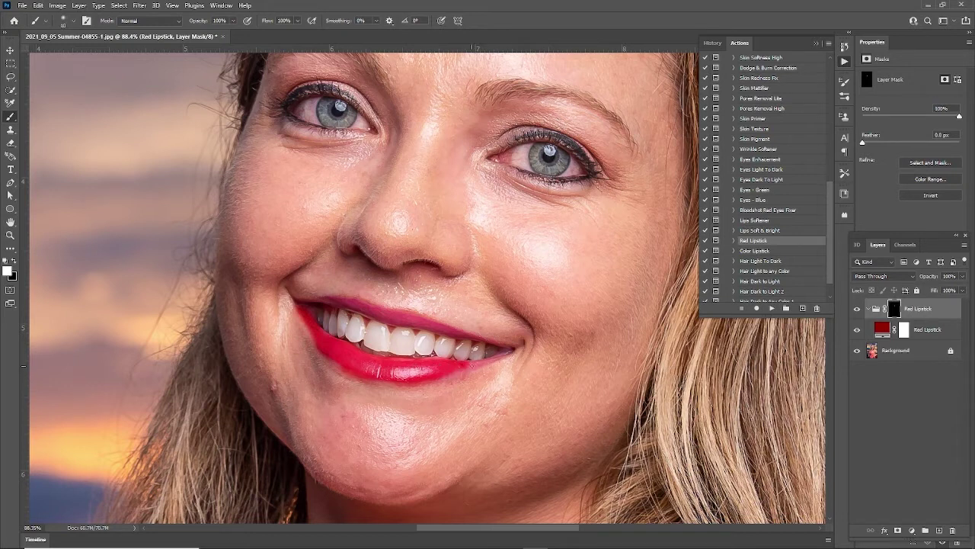
{"action": "left_click_drag", "start_coordinate": [490, 358], "coordinate": [444, 374]}
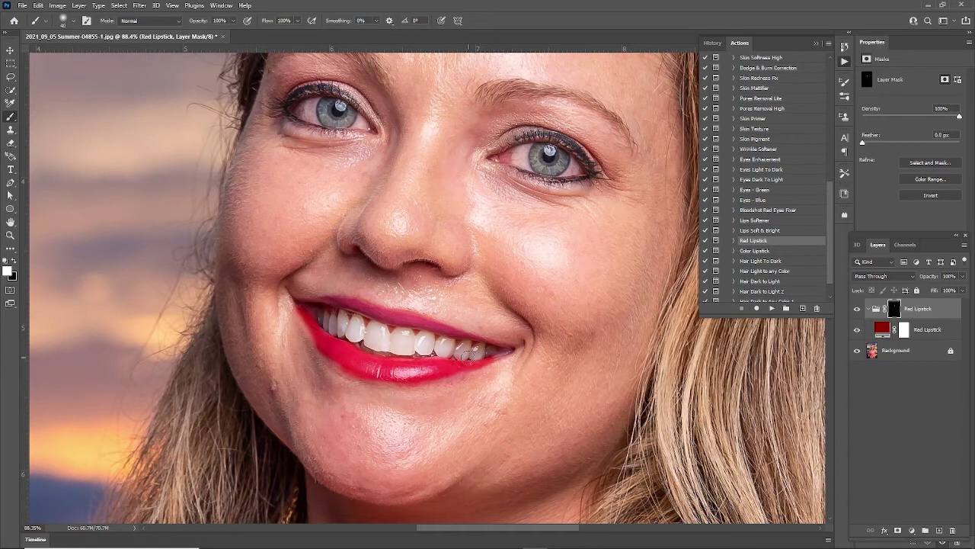
Refine the lower lip's edge and mouth corner with a smaller brush, and start painting the upper lip from that corner.
{"action": "scroll", "coordinate": [465, 355], "scroll_direction": "up", "scroll_amount": 4}
{"action": "mouse_move", "coordinate": [548, 381]}
{"action": "left_mouse_down"}
{"action": "mouse_move", "coordinate": [532, 408]}
{"action": "mouse_move", "coordinate": [541, 392]}
{"action": "mouse_move", "coordinate": [561, 388]}
{"action": "left_mouse_up"}
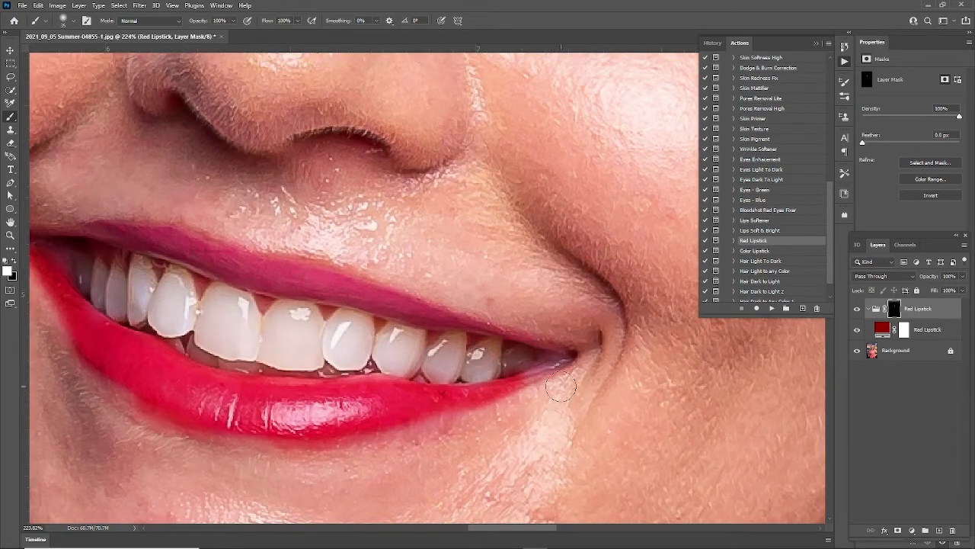
{"action": "key", "text": "["}
{"action": "key", "text": "["}
{"action": "key", "text": "["}
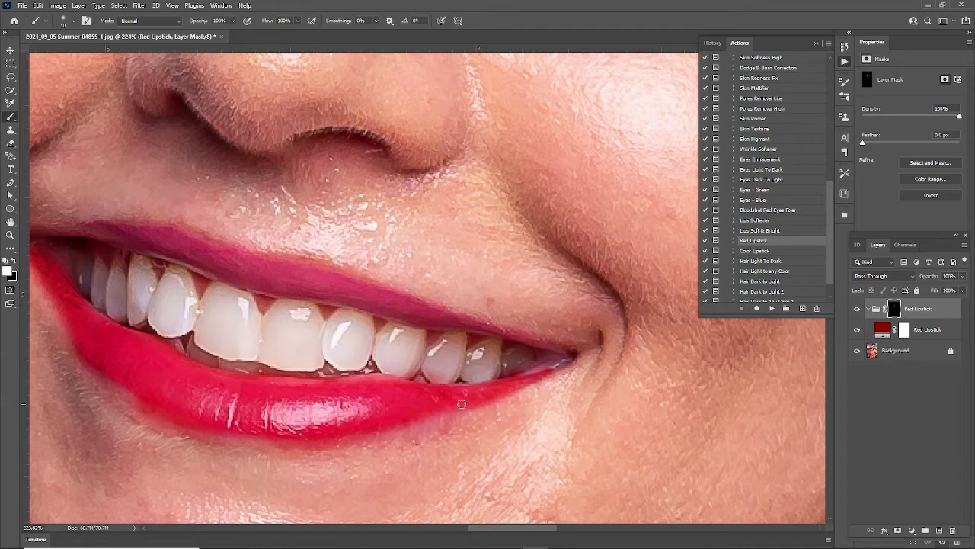
{"action": "mouse_move", "coordinate": [461, 410]}
{"action": "left_mouse_down"}
{"action": "mouse_move", "coordinate": [302, 431]}
{"action": "mouse_move", "coordinate": [367, 426]}
{"action": "mouse_move", "coordinate": [321, 433]}
{"action": "mouse_move", "coordinate": [204, 416]}
{"action": "left_mouse_up"}
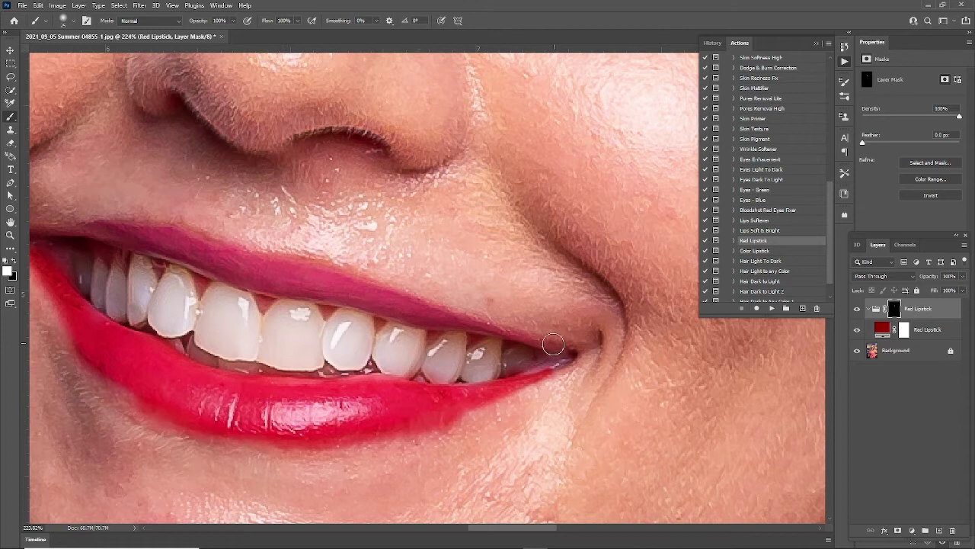
{"action": "mouse_move", "coordinate": [557, 349]}
{"action": "left_mouse_down"}
{"action": "mouse_move", "coordinate": [434, 320]}
{"action": "mouse_move", "coordinate": [411, 309]}
{"action": "mouse_move", "coordinate": [414, 298]}
{"action": "mouse_move", "coordinate": [407, 311]}
{"action": "mouse_move", "coordinate": [352, 288]}
{"action": "left_mouse_up"}
Paint red past the mouth corner onto the cheek, and remove that spill by painting black on the mask.
{"action": "mouse_move", "coordinate": [601, 352]}
{"action": "left_mouse_down"}
{"action": "mouse_move", "coordinate": [644, 301]}
{"action": "mouse_move", "coordinate": [648, 272]}
{"action": "mouse_move", "coordinate": [590, 349]}
{"action": "mouse_move", "coordinate": [613, 323]}
{"action": "mouse_move", "coordinate": [609, 346]}
{"action": "mouse_move", "coordinate": [628, 307]}
{"action": "left_mouse_up"}
{"action": "scroll", "coordinate": [592, 321], "scroll_direction": "down", "scroll_amount": 5}
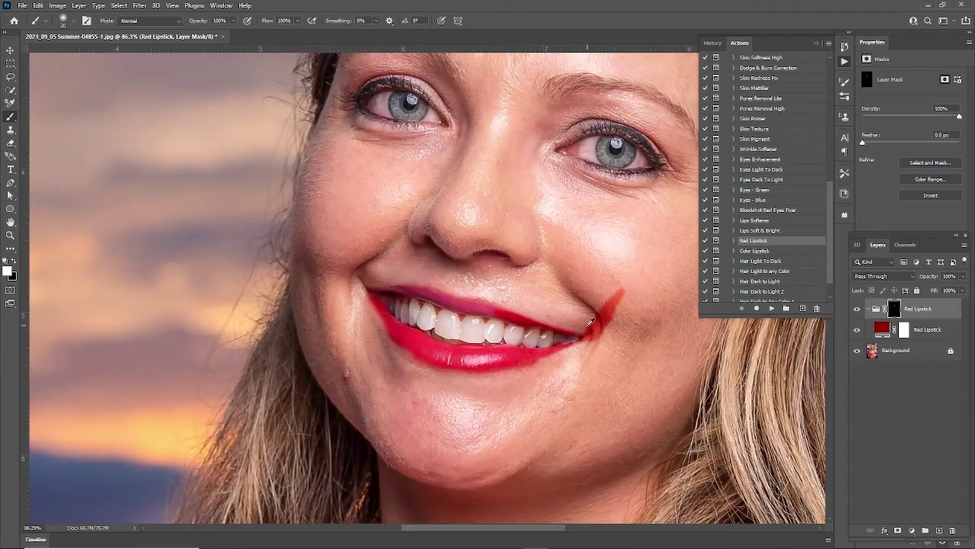
{"action": "left_click_drag", "start_coordinate": [587, 338], "coordinate": [620, 302]}
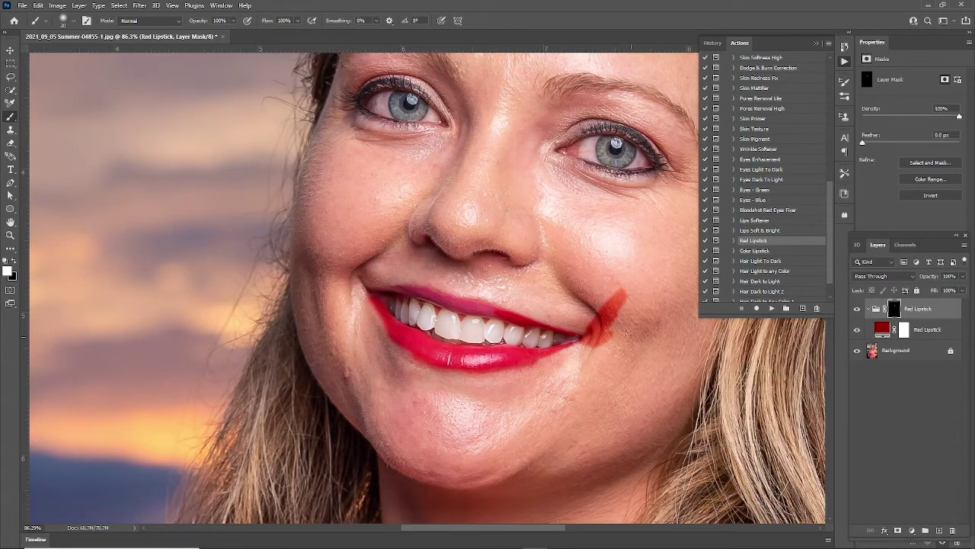
{"action": "key", "text": "x"}
{"action": "mouse_move", "coordinate": [621, 284]}
{"action": "left_mouse_down"}
{"action": "mouse_move", "coordinate": [622, 311]}
{"action": "mouse_move", "coordinate": [609, 282]}
{"action": "mouse_move", "coordinate": [599, 336]}
{"action": "mouse_move", "coordinate": [615, 327]}
{"action": "mouse_move", "coordinate": [587, 339]}
{"action": "mouse_move", "coordinate": [599, 321]}
{"action": "left_mouse_up"}
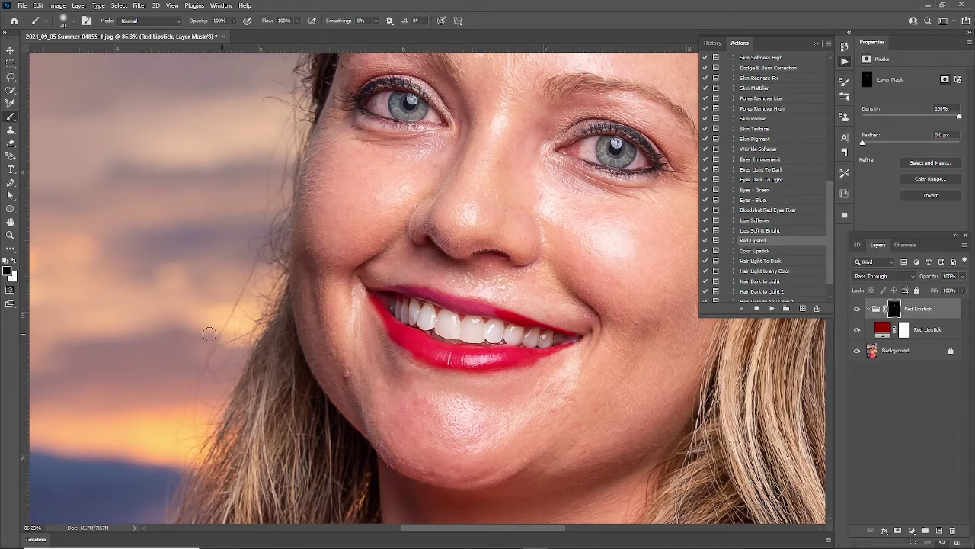
Paint the rest of the upper lip with white on the mask and touch up the lip edges, adjusting the brush size.
{"action": "key", "text": "x"}
{"action": "scroll", "coordinate": [476, 313], "scroll_direction": "up", "scroll_amount": 5}
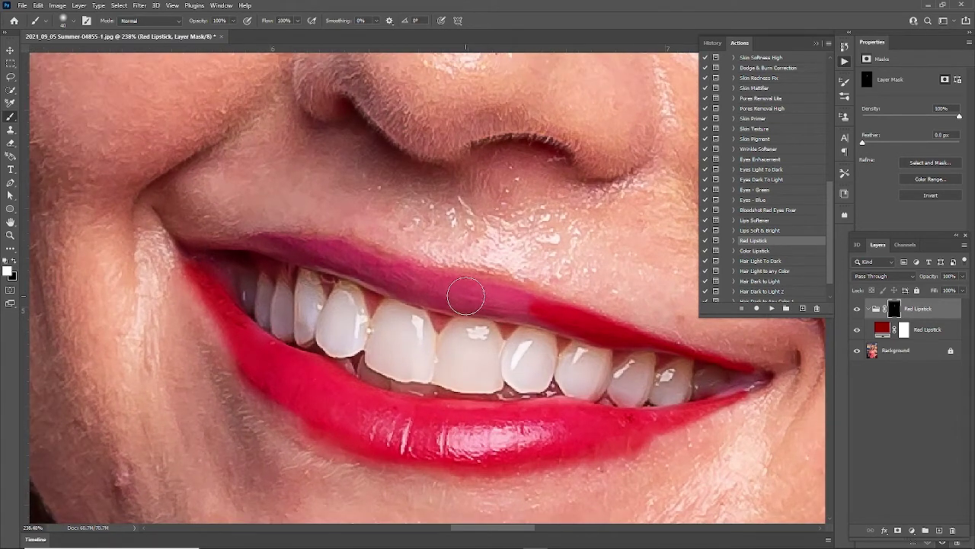
{"action": "mouse_move", "coordinate": [460, 283]}
{"action": "left_mouse_down"}
{"action": "mouse_move", "coordinate": [536, 309]}
{"action": "mouse_move", "coordinate": [407, 281]}
{"action": "mouse_move", "coordinate": [454, 294]}
{"action": "mouse_move", "coordinate": [423, 290]}
{"action": "mouse_move", "coordinate": [321, 253]}
{"action": "mouse_move", "coordinate": [336, 253]}
{"action": "mouse_move", "coordinate": [178, 242]}
{"action": "left_mouse_up"}
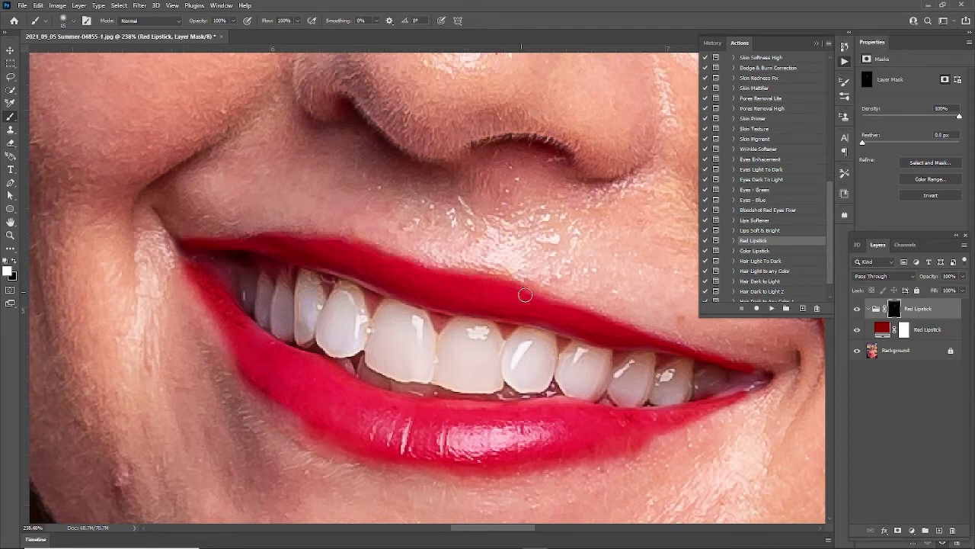
{"action": "key", "text": "bracketright"}
{"action": "key", "text": "bracketright"}
{"action": "key", "text": "bracketright"}
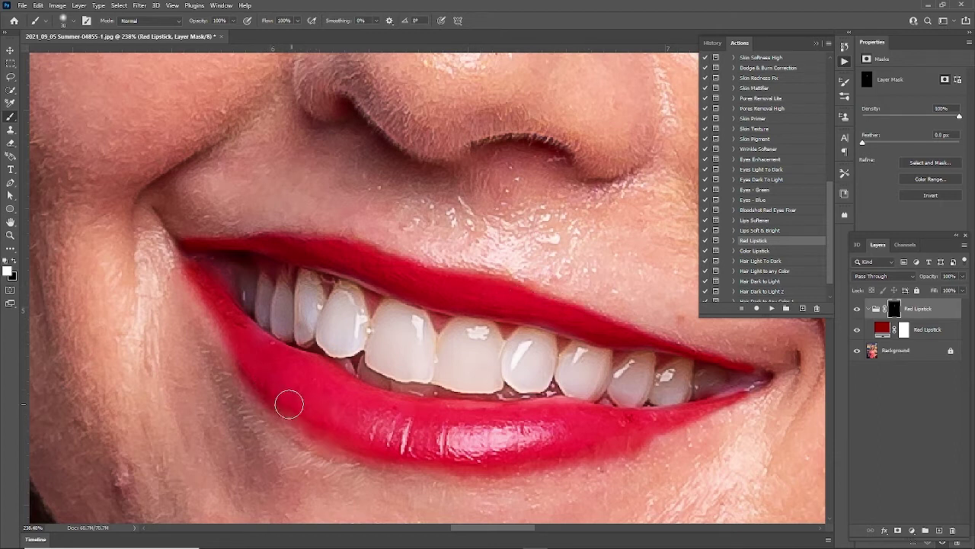
{"action": "key", "text": "bracketleft"}
{"action": "key", "text": "bracketleft"}
{"action": "key", "text": "bracketleft"}
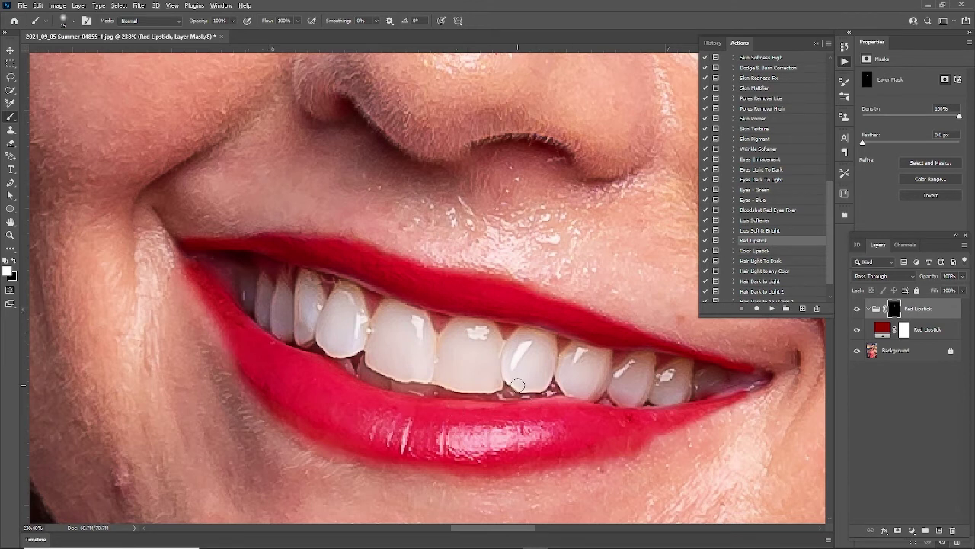
Examine the red lips across the whole portrait and close up at the mouth corner and lip edges.
{"action": "key", "text": "ctrl+0"}
{"action": "key", "text": "ctrl+0"}
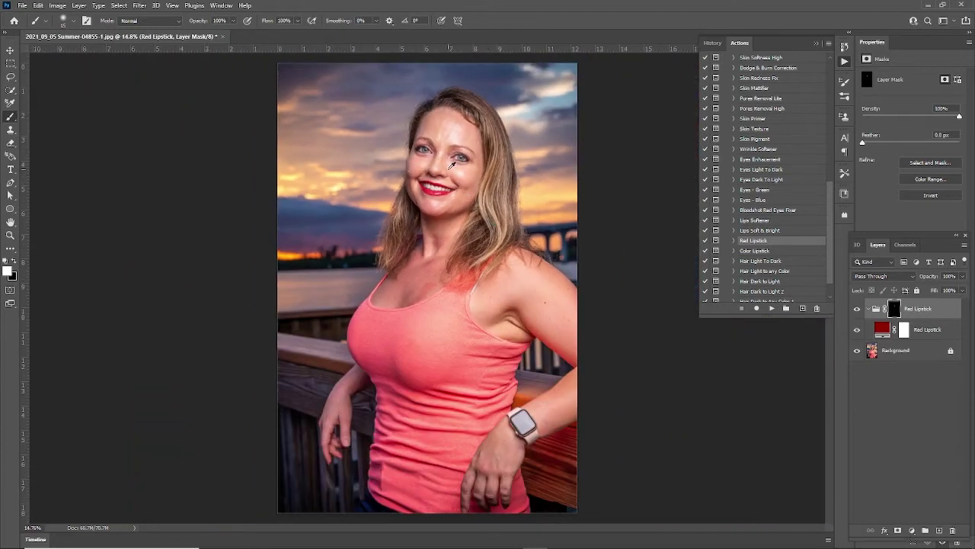
{"action": "scroll", "coordinate": [452, 164], "scroll_direction": "up", "scroll_amount": 5}
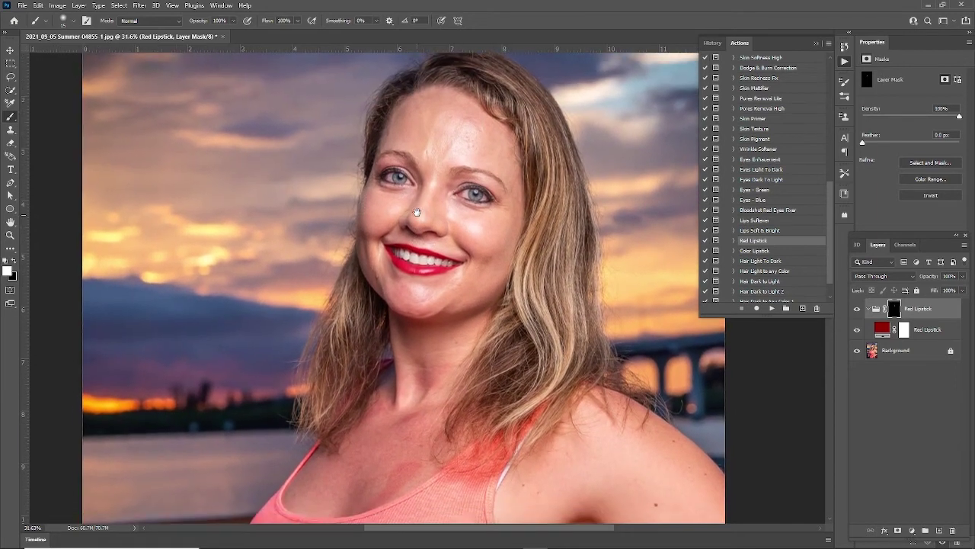
{"action": "scroll", "coordinate": [418, 218], "scroll_direction": "down", "scroll_amount": 5}
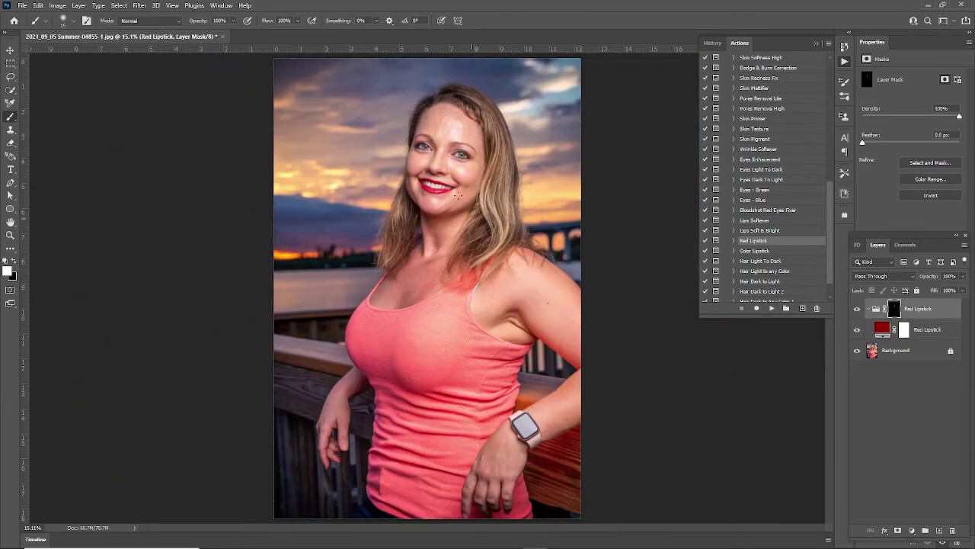
{"action": "scroll", "coordinate": [497, 158], "scroll_direction": "up", "scroll_amount": 6}
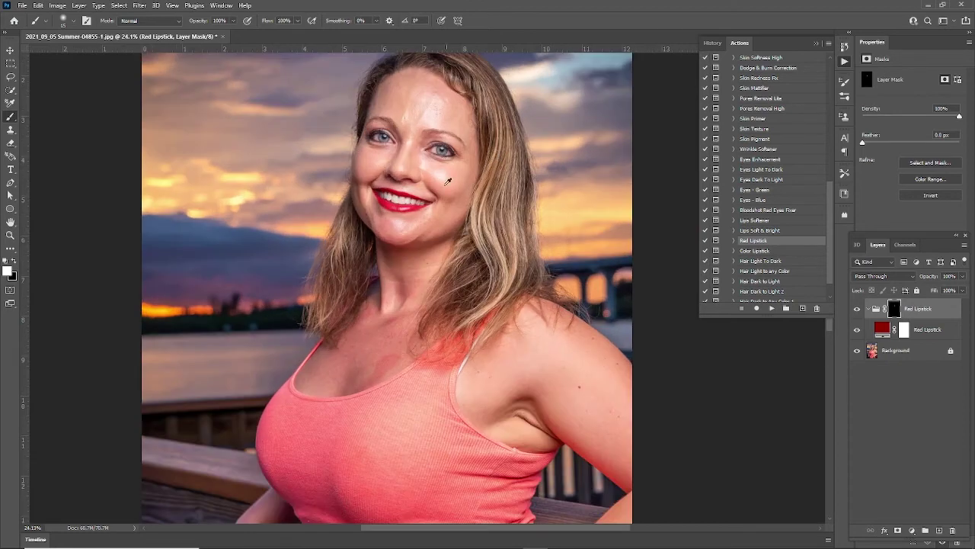
{"action": "scroll", "coordinate": [378, 192], "scroll_direction": "up", "scroll_amount": 8}
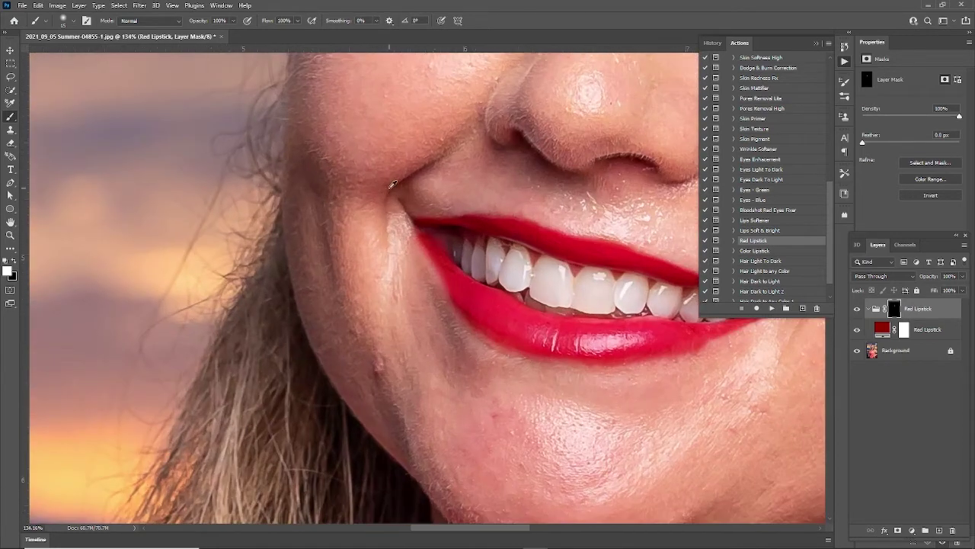
{"action": "key", "text": "x"}
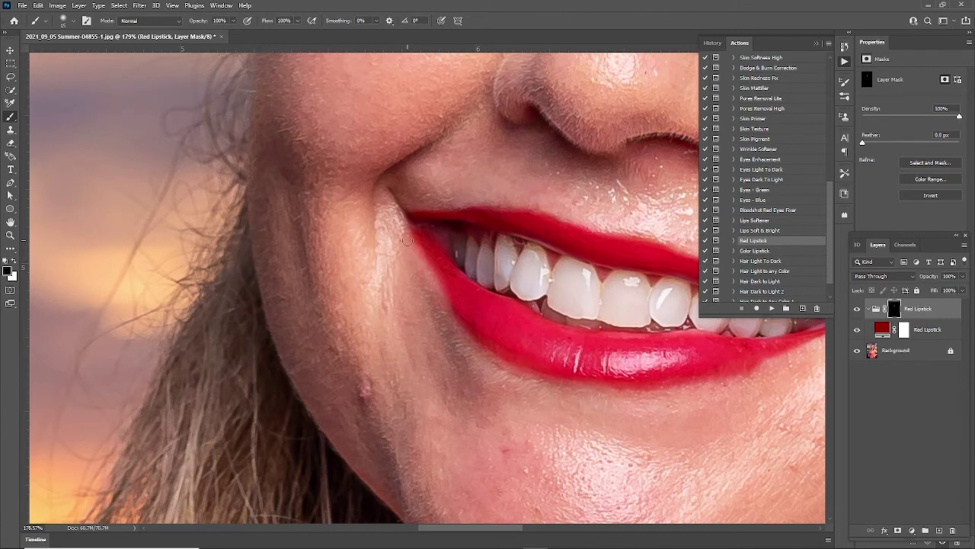
{"action": "scroll", "coordinate": [418, 251], "scroll_direction": "down", "scroll_amount": 8}
Compare the portrait with and without lipstick by toggling the visibility of the Red Lipstick layer and its group.
{"action": "left_click", "coordinate": [859, 331]}
{"action": "left_click", "coordinate": [859, 330]}
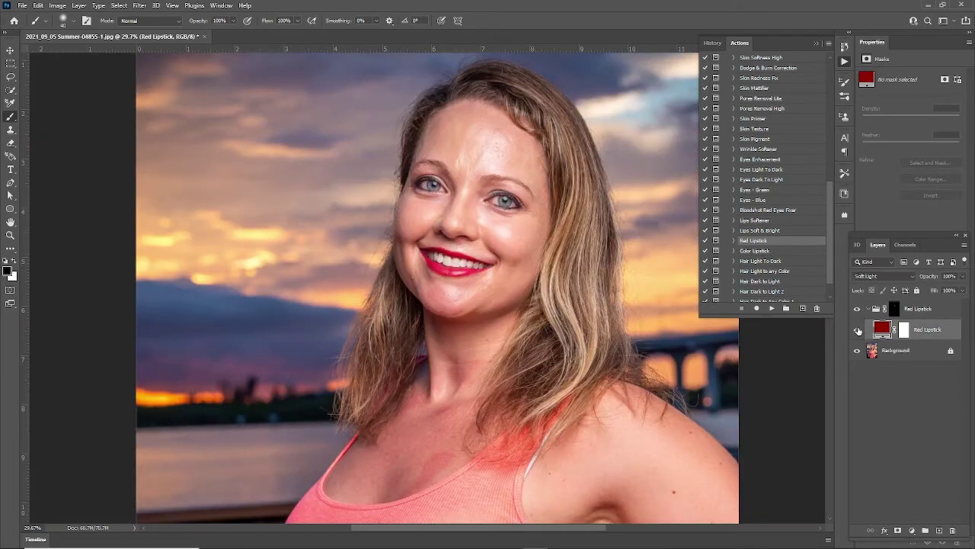
{"action": "scroll", "coordinate": [545, 312], "scroll_direction": "down", "scroll_amount": 3}
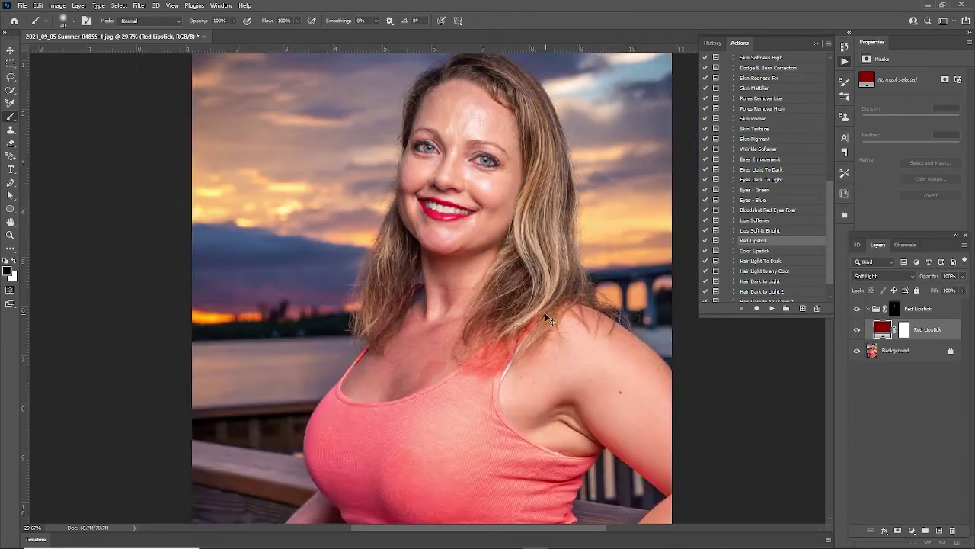
{"action": "left_click", "coordinate": [857, 310]}
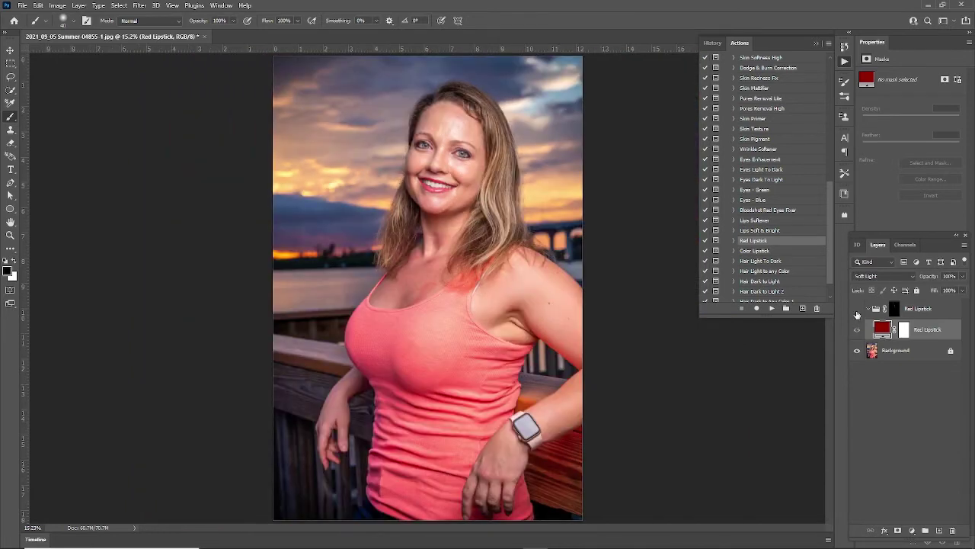
{"action": "left_click", "coordinate": [856, 311]}
{"action": "left_click", "coordinate": [856, 311]}
{"action": "left_click", "coordinate": [857, 310]}
{"action": "scroll", "coordinate": [466, 149], "scroll_direction": "up", "scroll_amount": 5}
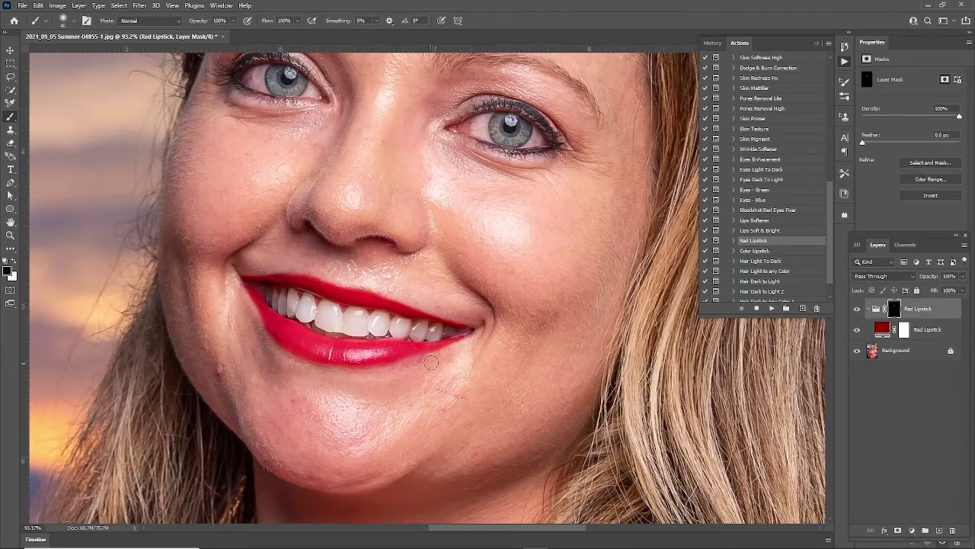
{"action": "scroll", "coordinate": [432, 362], "scroll_direction": "down", "scroll_amount": 4}
{"action": "scroll", "coordinate": [444, 344], "scroll_direction": "up", "scroll_amount": 1}
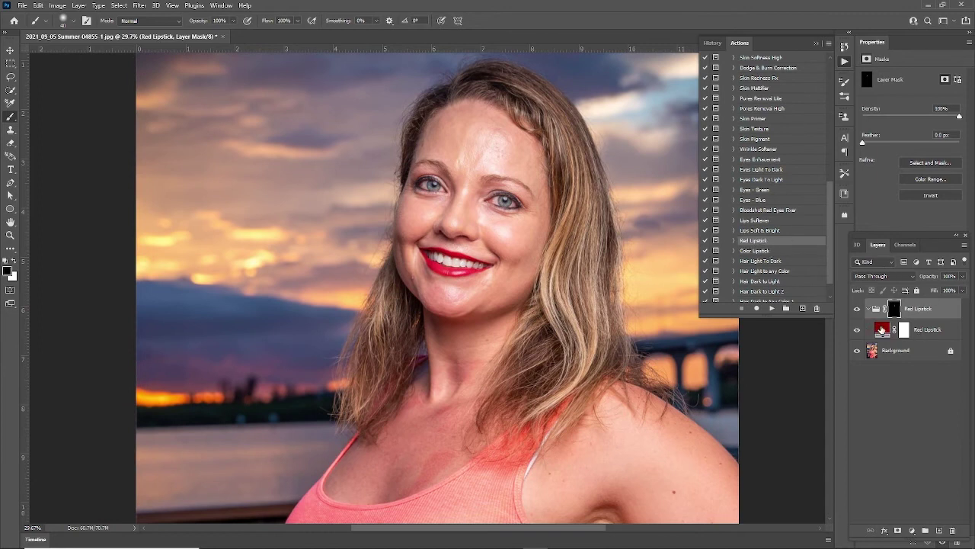
Try black and green (#23a12c) as the colour of the Red Lipstick fill layer, and discard the change.
{"action": "double_click", "coordinate": [882, 329]}
{"action": "mouse_move", "coordinate": [602, 68]}
{"action": "left_mouse_down"}
{"action": "mouse_move", "coordinate": [614, 38]}
{"action": "mouse_move", "coordinate": [640, 16]}
{"action": "mouse_move", "coordinate": [533, 26]}
{"action": "mouse_move", "coordinate": [555, 161]}
{"action": "mouse_move", "coordinate": [607, 158]}
{"action": "mouse_move", "coordinate": [621, 176]}
{"action": "mouse_move", "coordinate": [644, 162]}
{"action": "mouse_move", "coordinate": [652, 79]}
{"action": "left_mouse_up"}
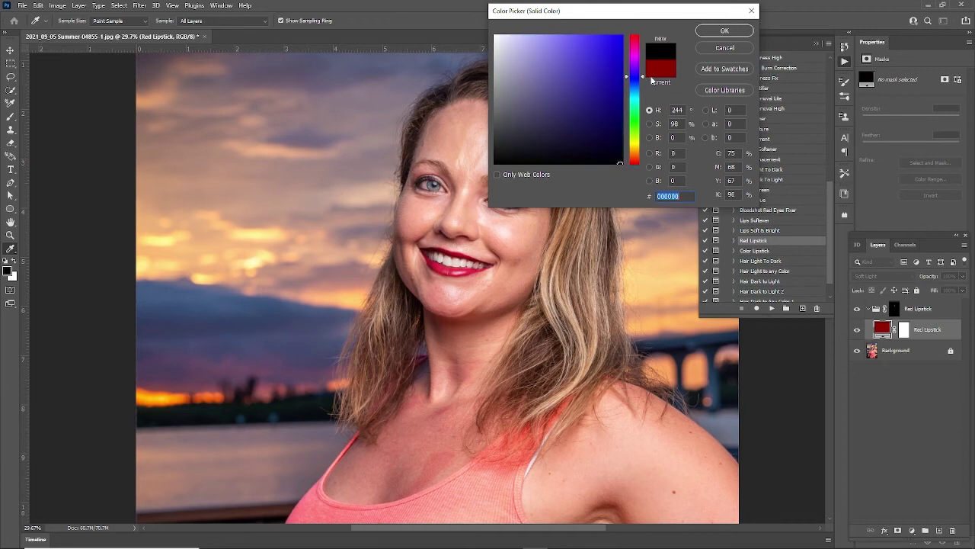
{"action": "left_click", "coordinate": [614, 154]}
{"action": "mouse_move", "coordinate": [614, 128]}
{"action": "left_mouse_down"}
{"action": "mouse_move", "coordinate": [626, 64]}
{"action": "mouse_move", "coordinate": [631, 112]}
{"action": "mouse_move", "coordinate": [629, 129]}
{"action": "mouse_move", "coordinate": [622, 38]}
{"action": "mouse_move", "coordinate": [572, 36]}
{"action": "mouse_move", "coordinate": [595, 41]}
{"action": "left_mouse_up"}
{"action": "mouse_move", "coordinate": [626, 75]}
{"action": "left_mouse_down"}
{"action": "mouse_move", "coordinate": [626, 120]}
{"action": "mouse_move", "coordinate": [625, 40]}
{"action": "mouse_move", "coordinate": [611, 79]}
{"action": "left_mouse_up"}
{"action": "mouse_move", "coordinate": [624, 143]}
{"action": "left_mouse_down"}
{"action": "mouse_move", "coordinate": [609, 84]}
{"action": "mouse_move", "coordinate": [587, 94]}
{"action": "mouse_move", "coordinate": [604, 56]}
{"action": "mouse_move", "coordinate": [595, 82]}
{"action": "left_mouse_up"}
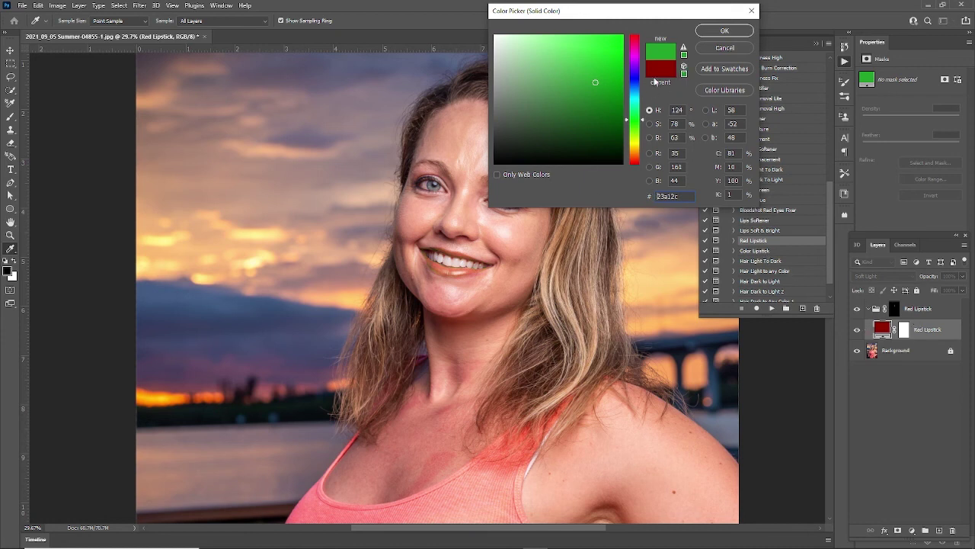
{"action": "left_click", "coordinate": [724, 47]}
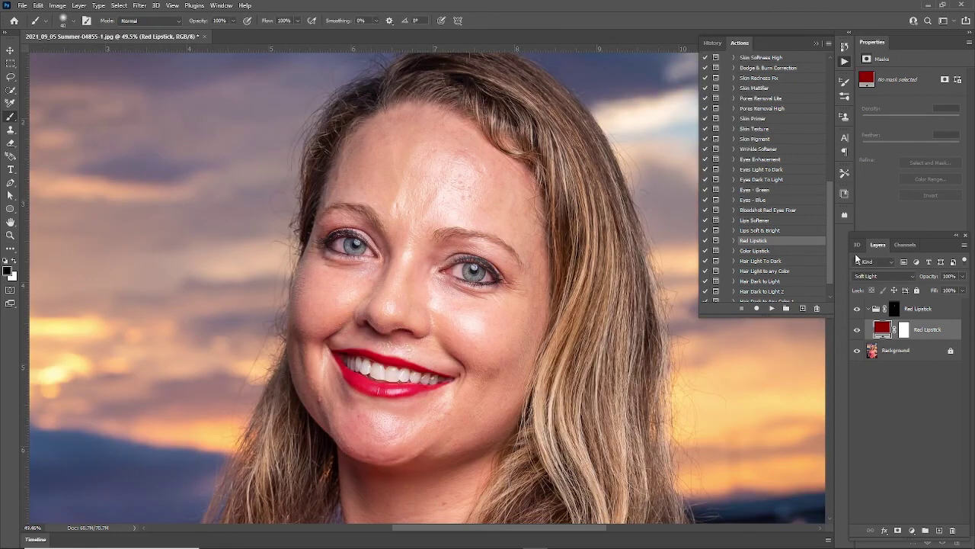